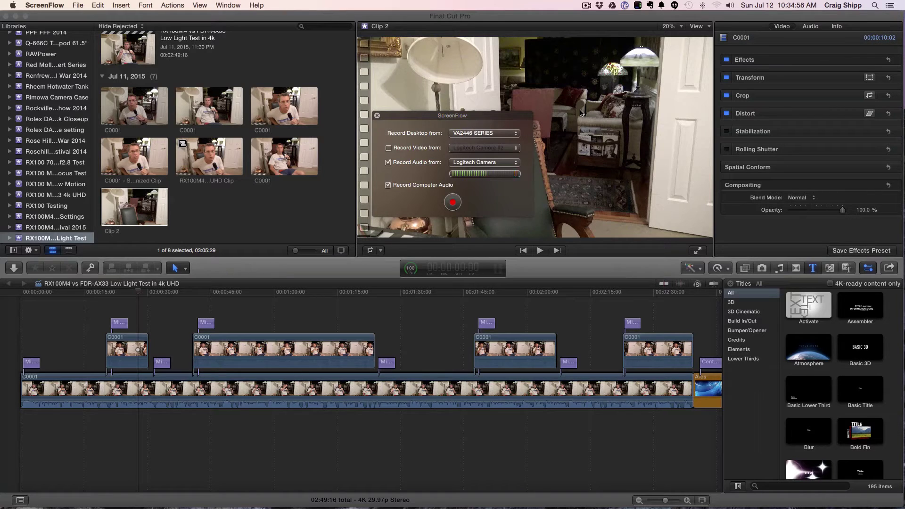
# - Import all the camera's clips into a new event named "iPhone as MIC for RX100M4" in the "AGNorth2014" library
pyautogui.click(580, 112)
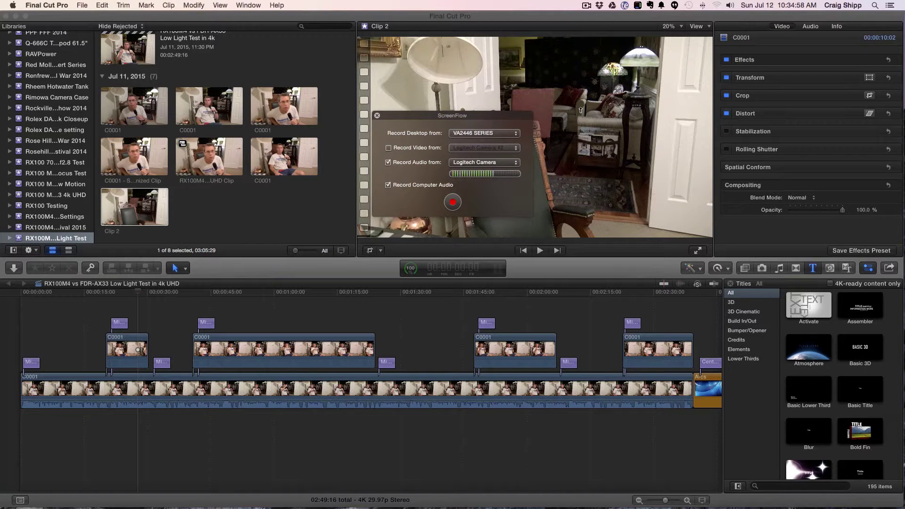
pyautogui.press('super+i')
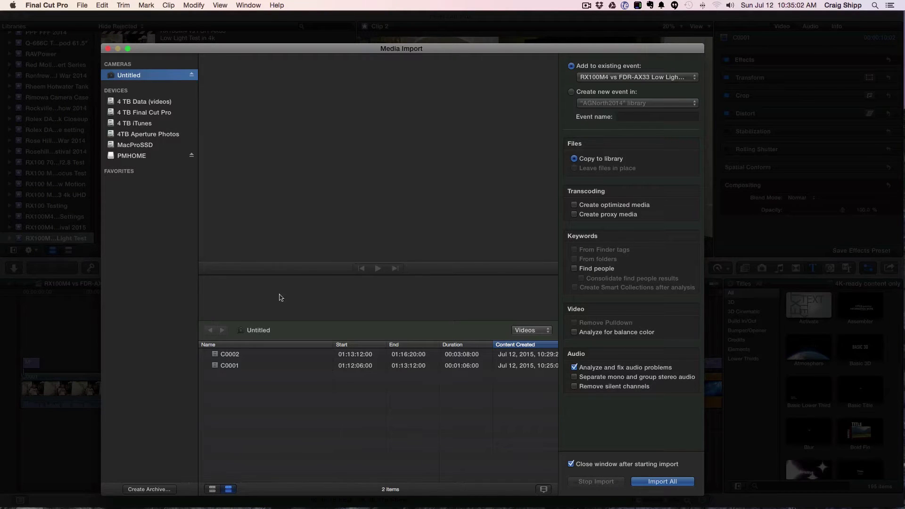
pyautogui.click(572, 93)
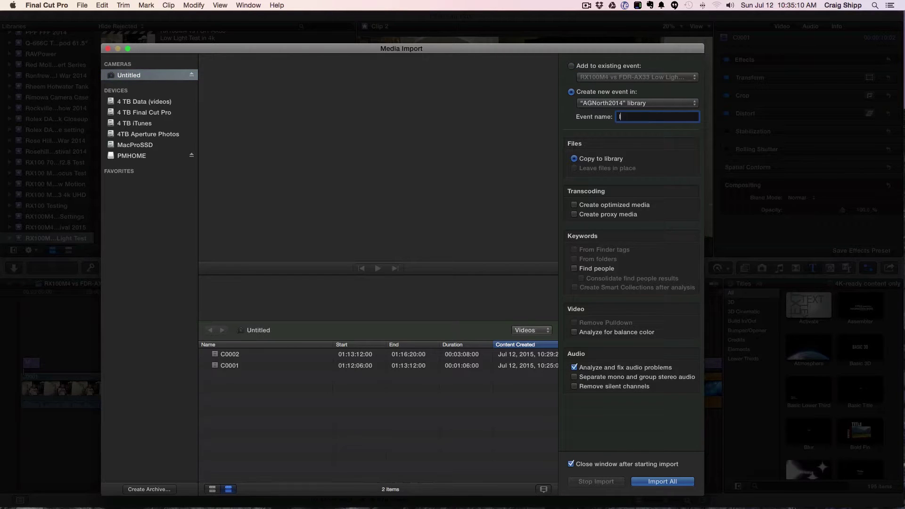
pyautogui.write('Iphone')
pyautogui.press('BackSpace')
pyautogui.press('BackSpace')
pyautogui.press('BackSpace')
pyautogui.press('BackSpace')
pyautogui.press('BackSpace')
pyautogui.press('BackSpace')
pyautogui.write('iPhone as MIC for RX100M4')
pyautogui.click(659, 482)
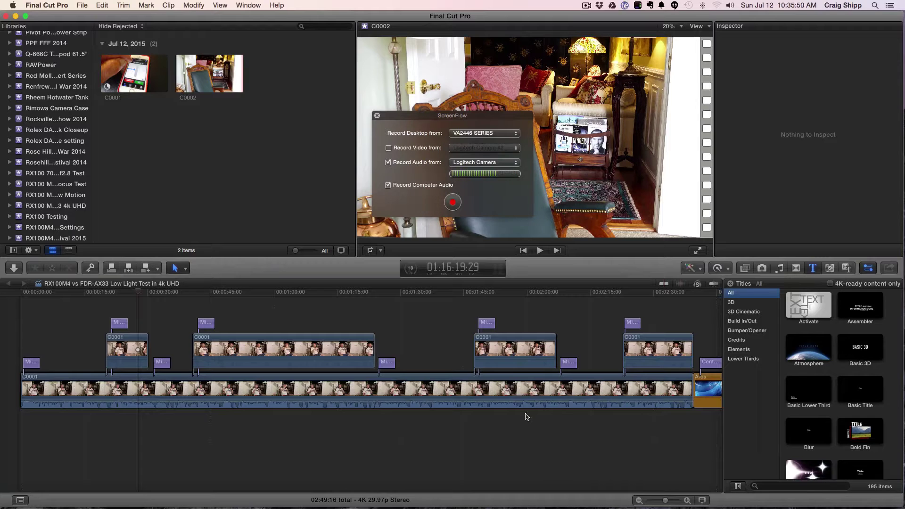
# - Locate the Dropbox recording "CS 7-12 10-29 AM.wav" in Finder and add it to the new event in Final Cut Pro
pyautogui.click(599, 5)
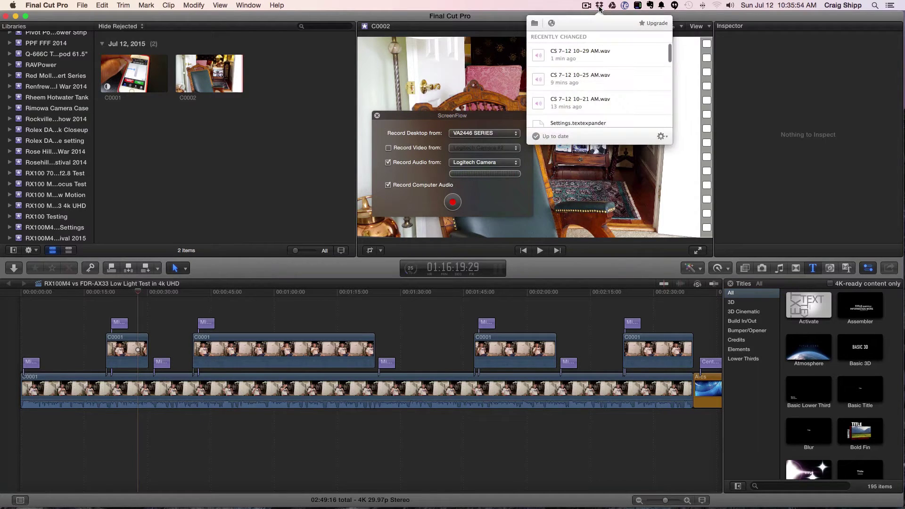
pyautogui.moveTo(579, 55)
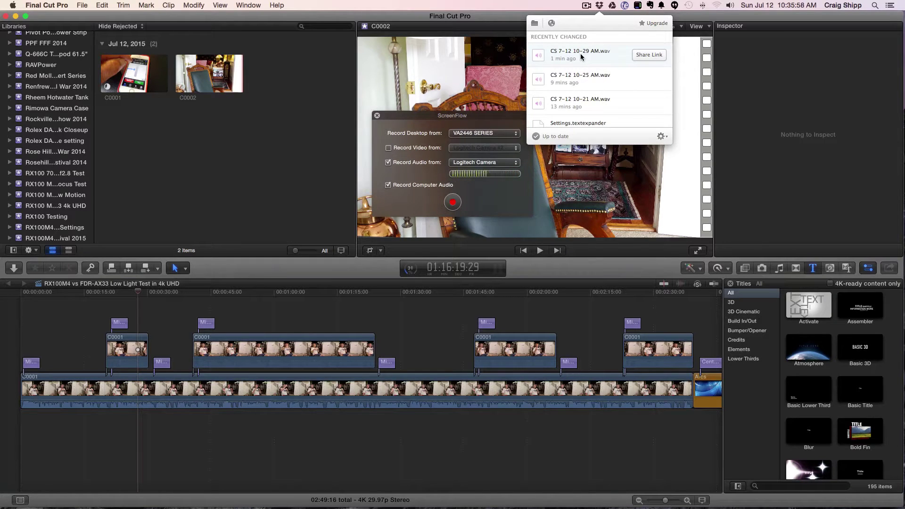
pyautogui.click(580, 53)
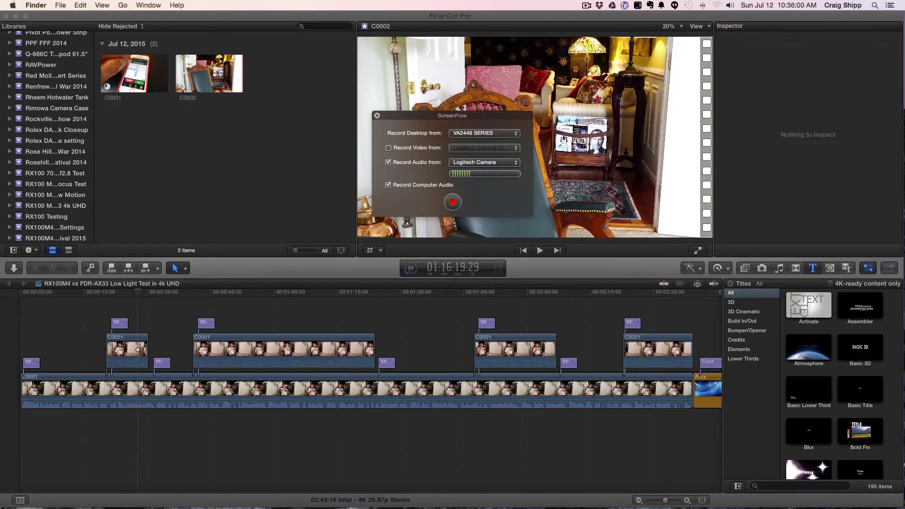
pyautogui.moveTo(158, 102); pyautogui.dragTo(807, 103)
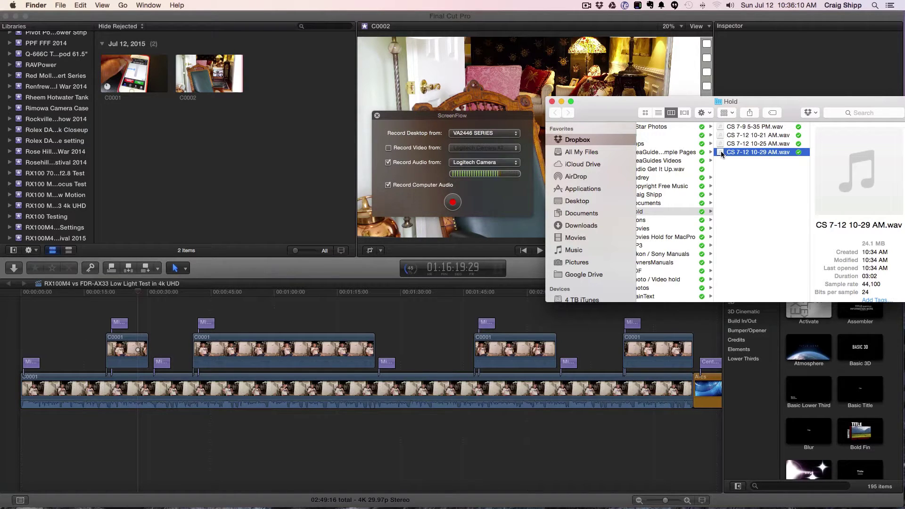
pyautogui.moveTo(720, 151); pyautogui.dragTo(203, 167)
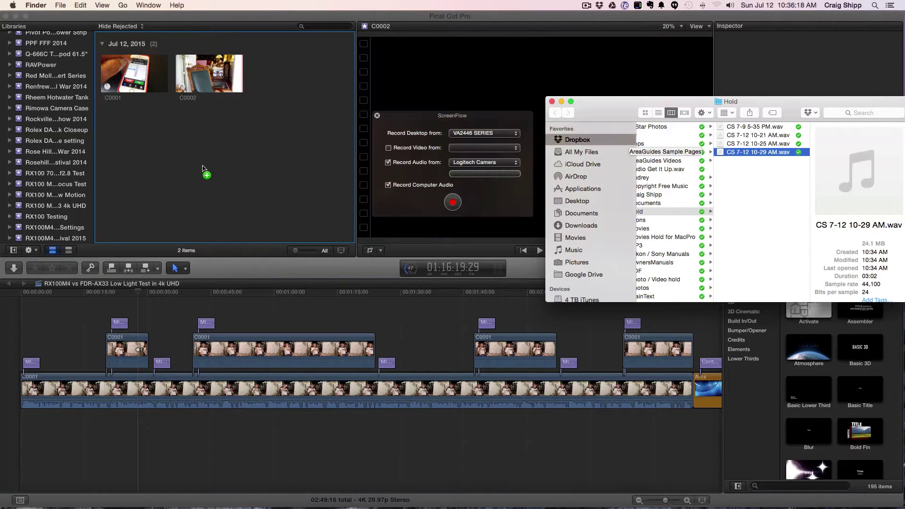
pyautogui.moveTo(202, 168); pyautogui.dragTo(204, 169)
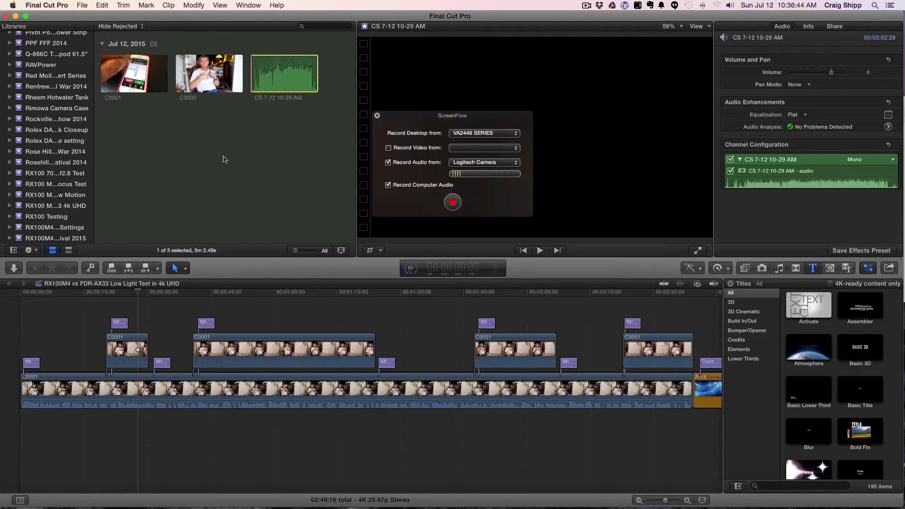
# - Open the Background Tasks window to check the progress of the media import
pyautogui.click(224, 159)
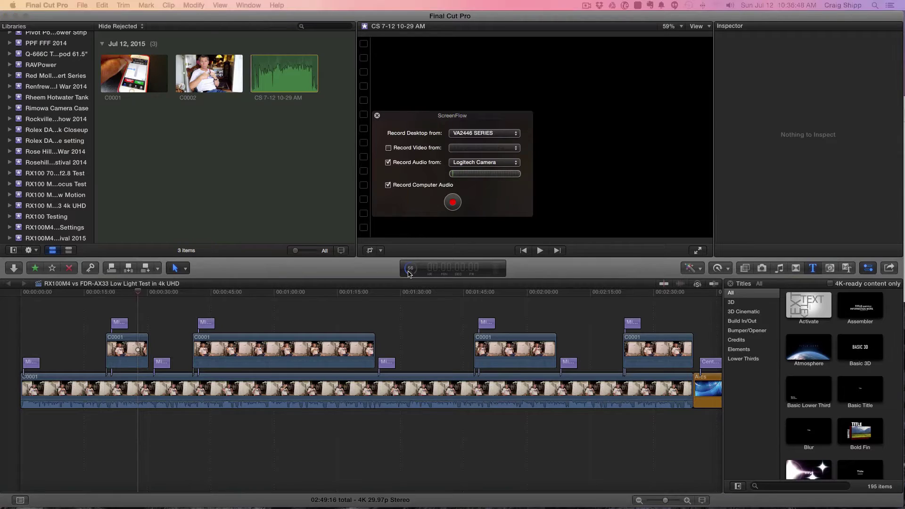
pyautogui.press('super+9')
pyautogui.click(177, 158)
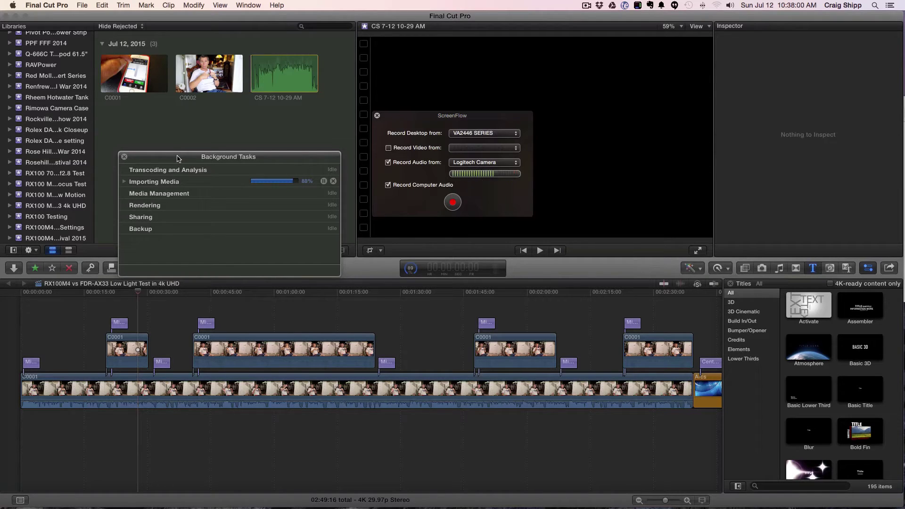
# - Create a project named "iPhone as MIC for RX100M4" in the event of the same name, keeping the default video and audio settings
pyautogui.click(82, 5)
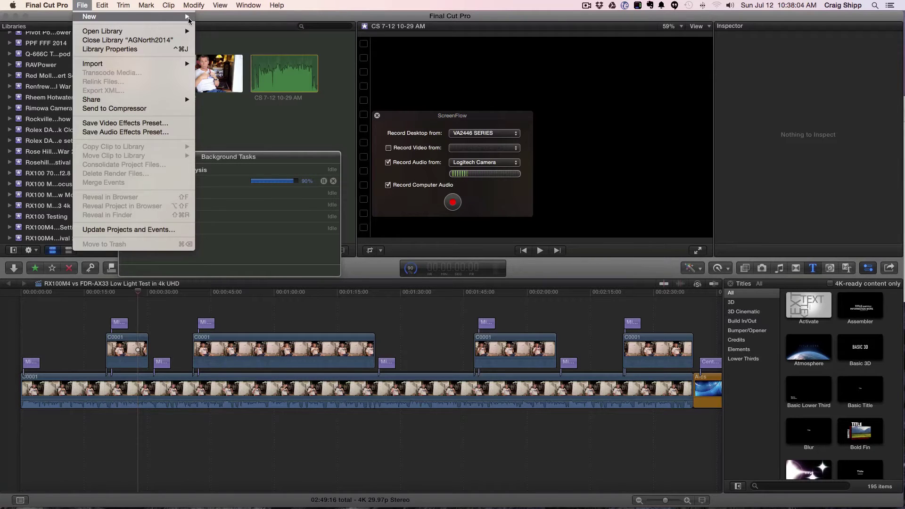
pyautogui.click(215, 18)
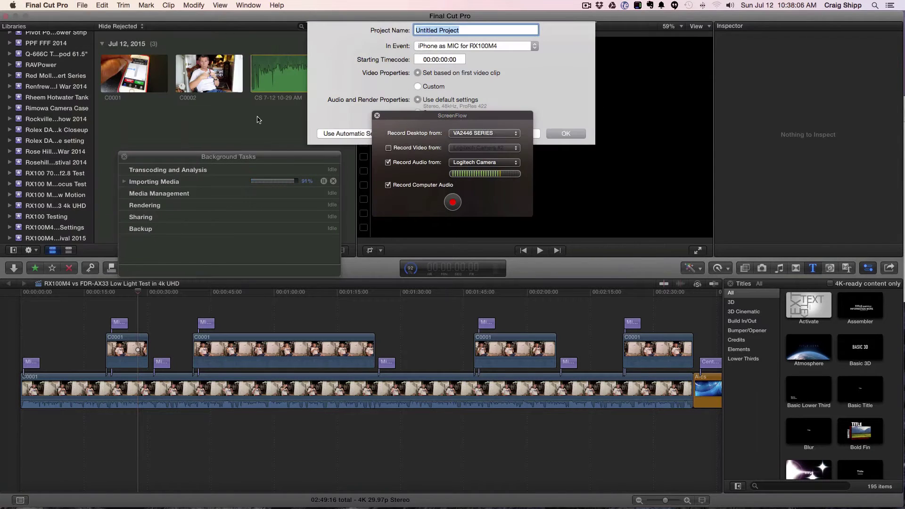
pyautogui.write('iPhone')
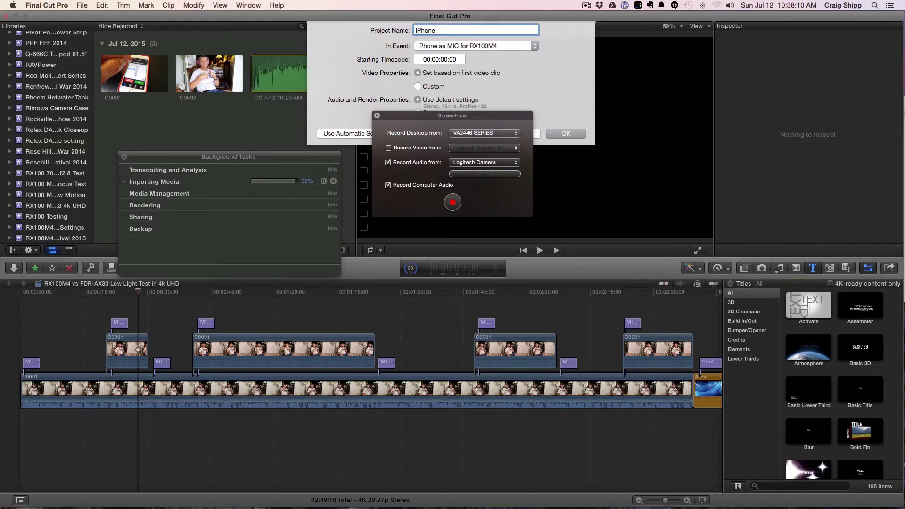
pyautogui.write(' as MIC for R')
pyautogui.write('X100M4')
pyautogui.moveTo(498, 118); pyautogui.dragTo(491, 189)
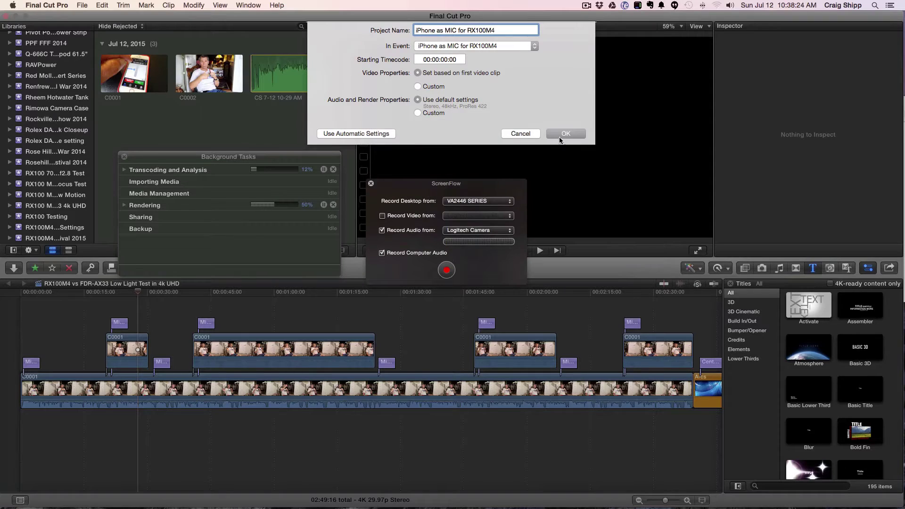
pyautogui.click(566, 134)
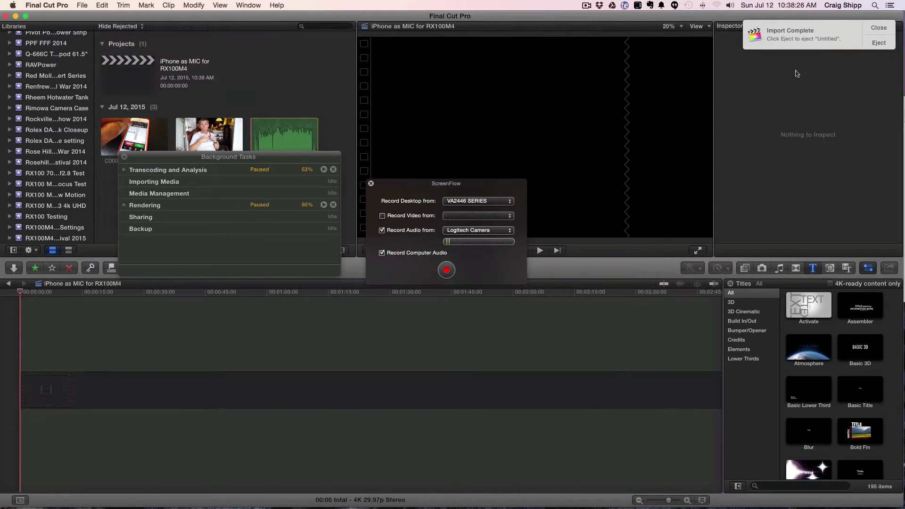
# - Eject the "Untitled" camera card and close the Background Tasks window
pyautogui.click(878, 45)
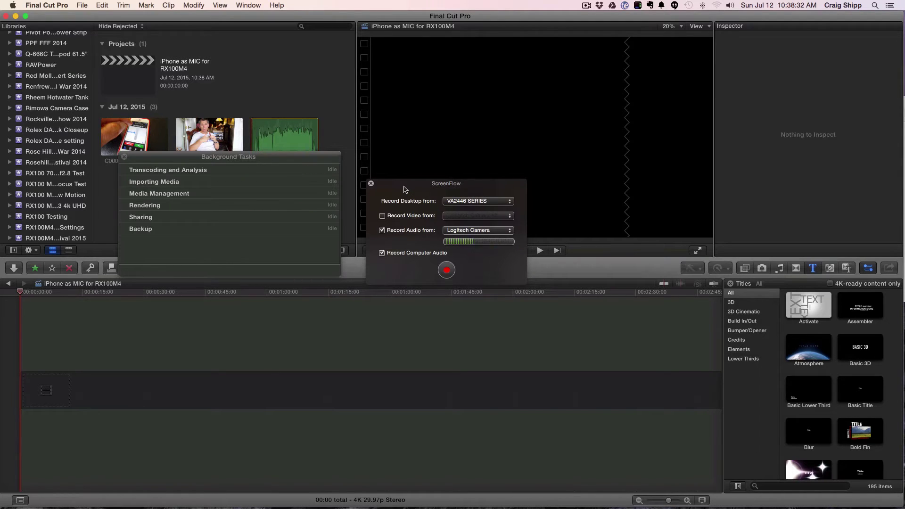
pyautogui.moveTo(404, 189); pyautogui.dragTo(448, 190)
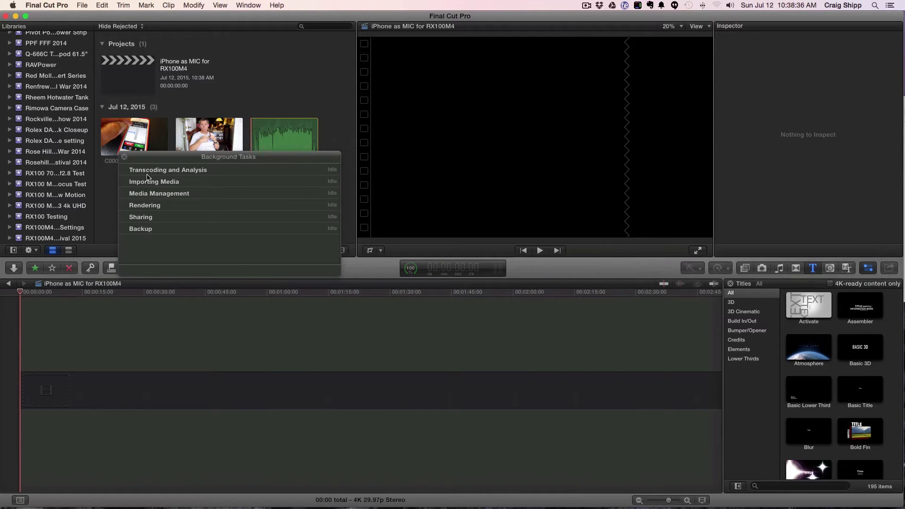
pyautogui.click(124, 156)
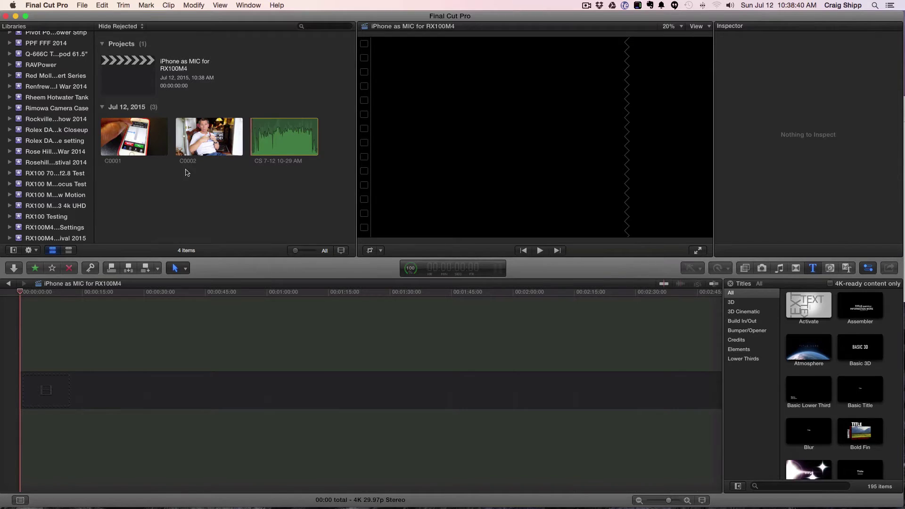
# - Synchronize clip C0002 with the CS 7-12 10-29 AM recording by their audio, and append the synchronized clip to the project timeline
pyautogui.click(205, 151)
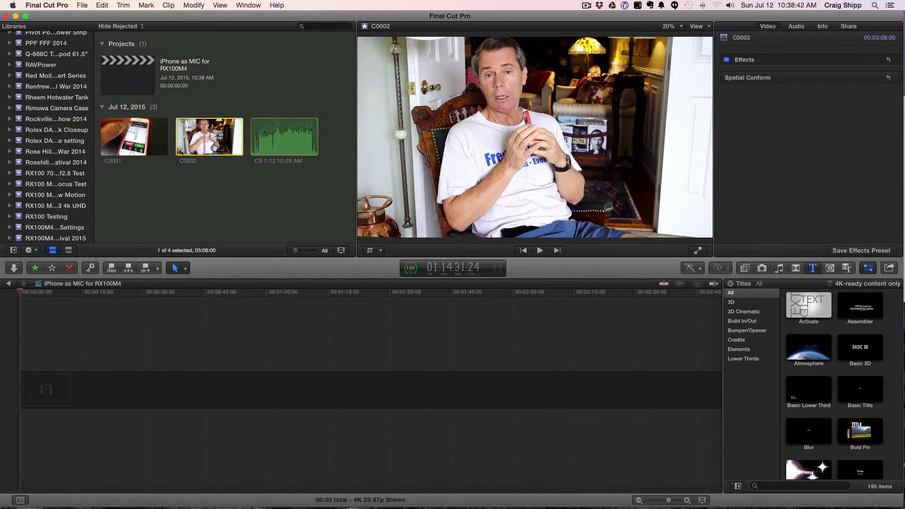
pyautogui.keyDown('super'); pyautogui.click(273, 146); pyautogui.keyUp('super')
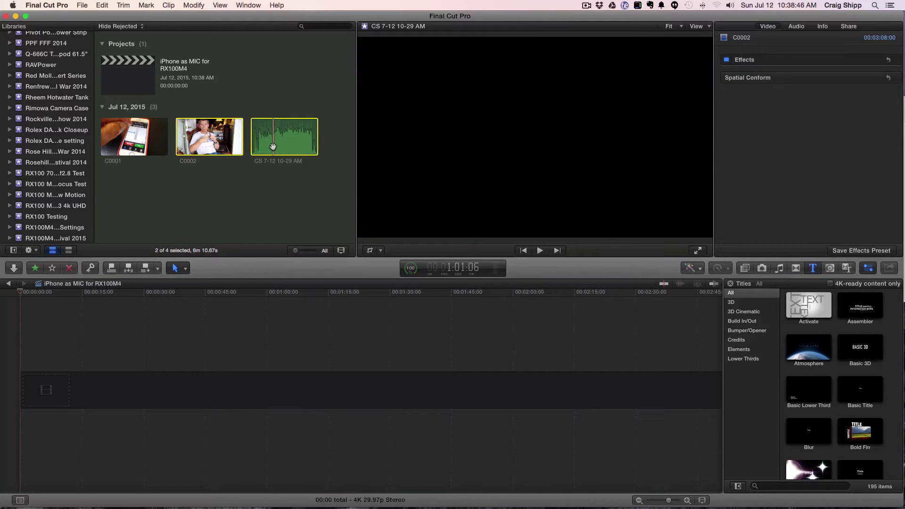
pyautogui.rightClick(273, 147)
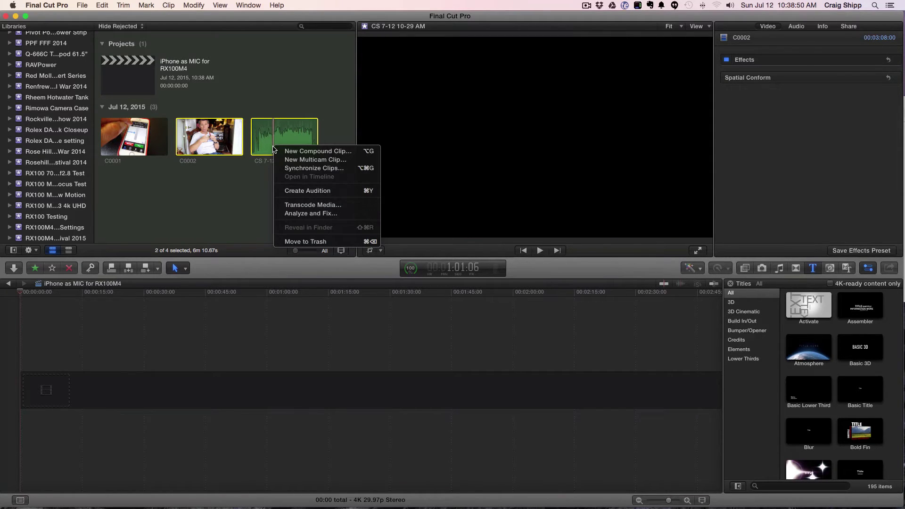
pyautogui.click(289, 169)
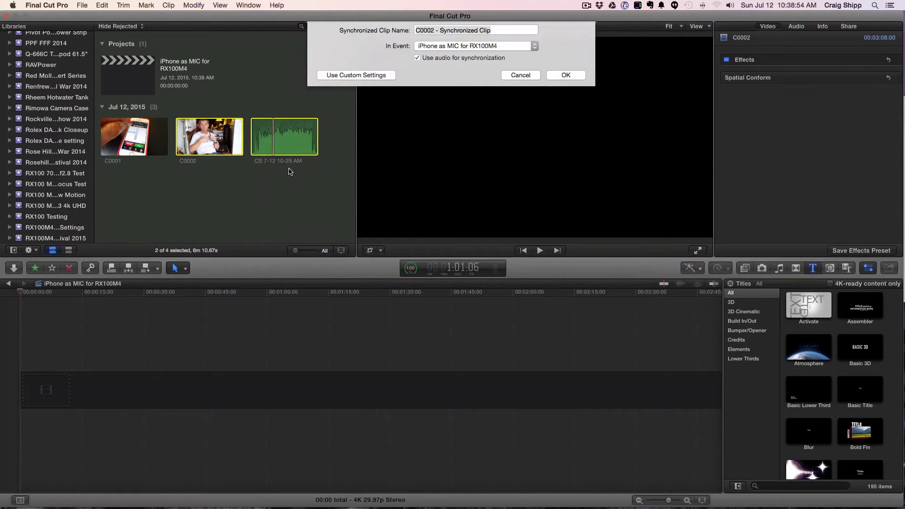
pyautogui.click(565, 76)
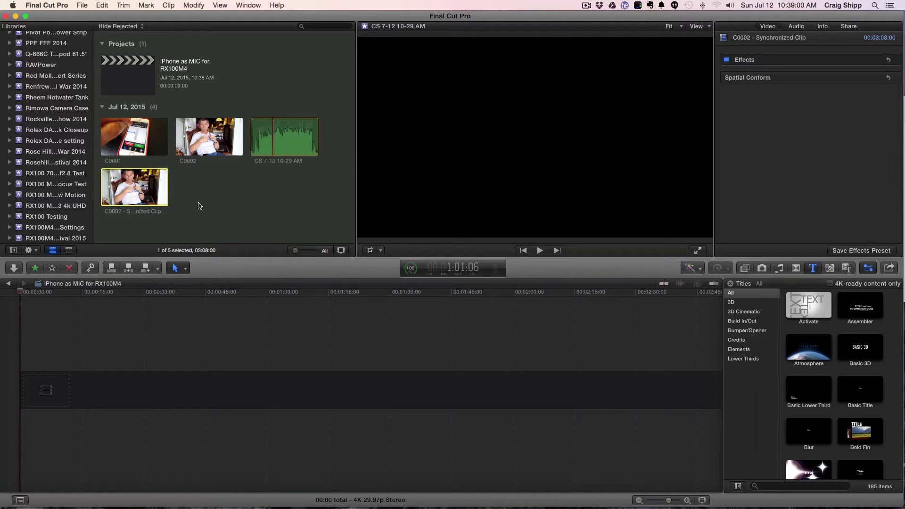
pyautogui.click(145, 272)
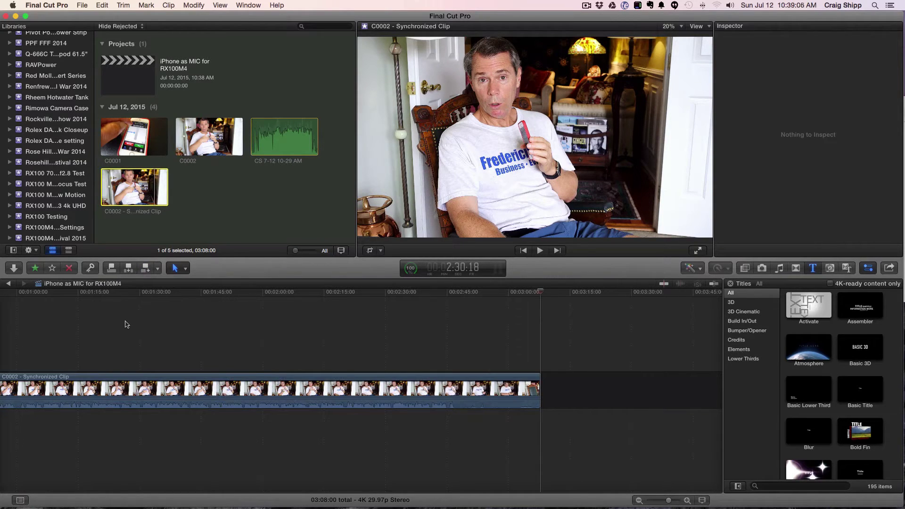
# - Preview the opening of the synchronized clip and trim about 24 seconds off its start, up to where the speaker begins talking
pyautogui.hscroll(-10, 125, 324)
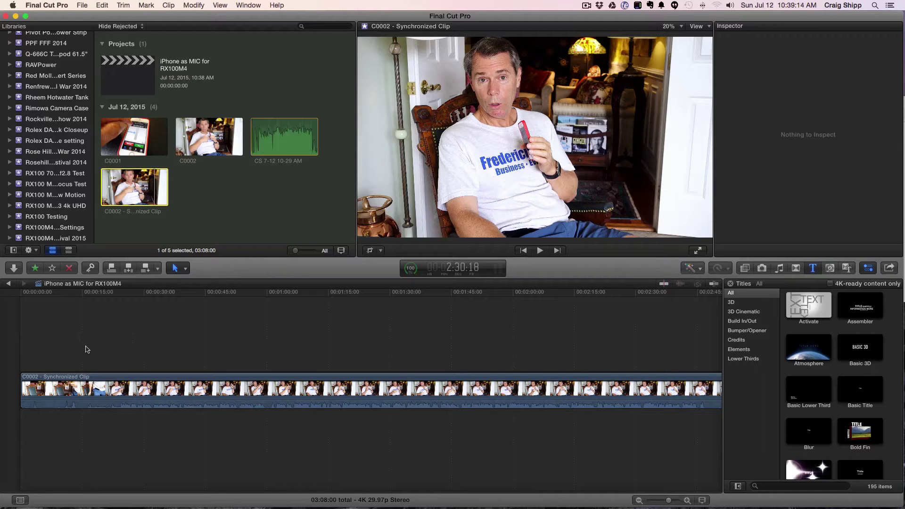
pyautogui.click(30, 357)
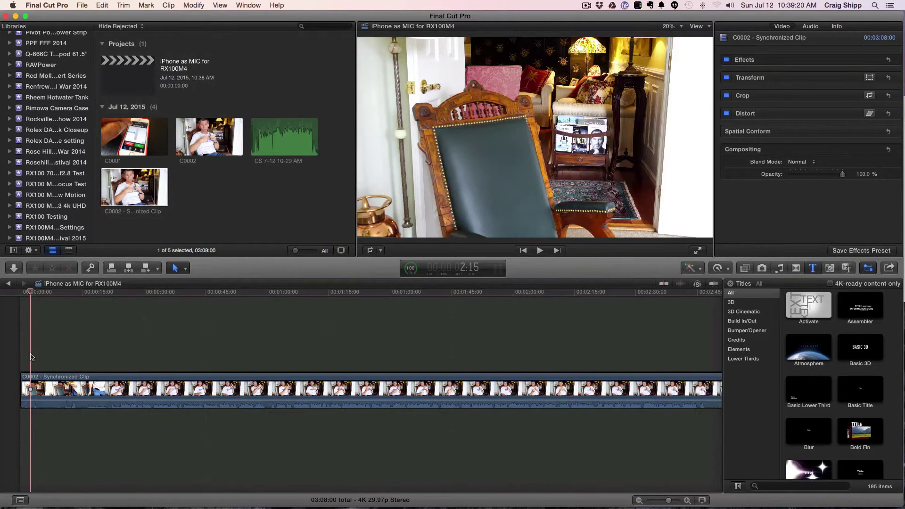
pyautogui.press('space')
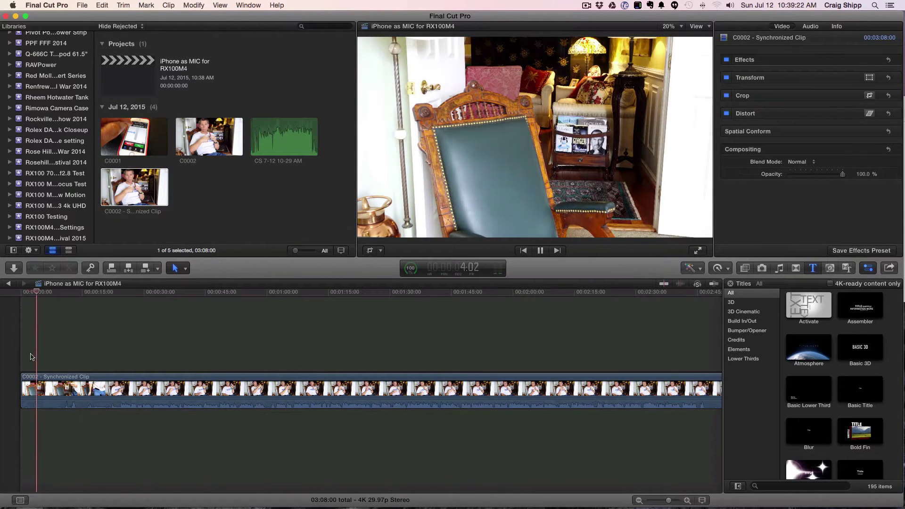
pyautogui.press('space')
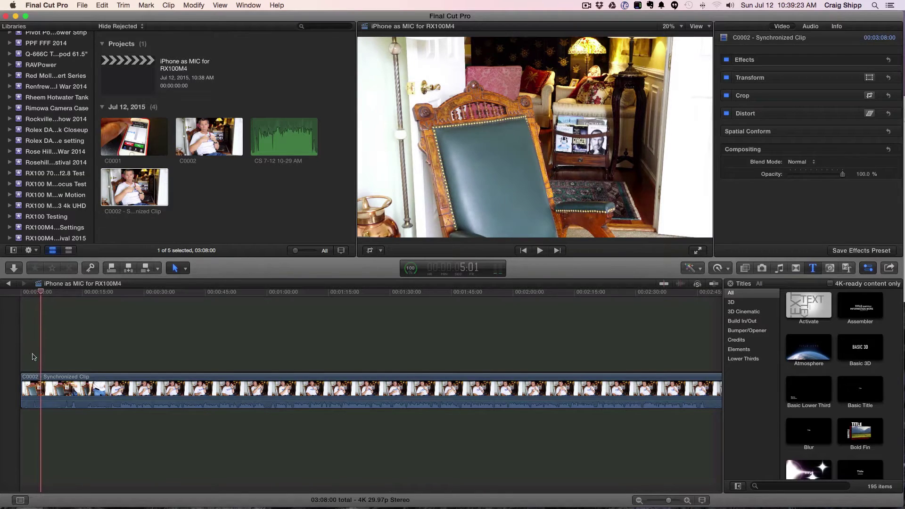
pyautogui.click(119, 363)
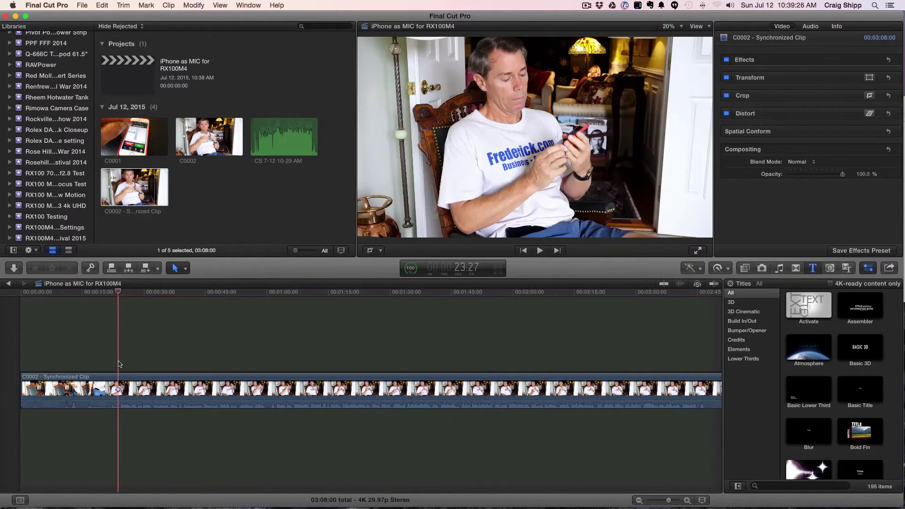
pyautogui.press('space')
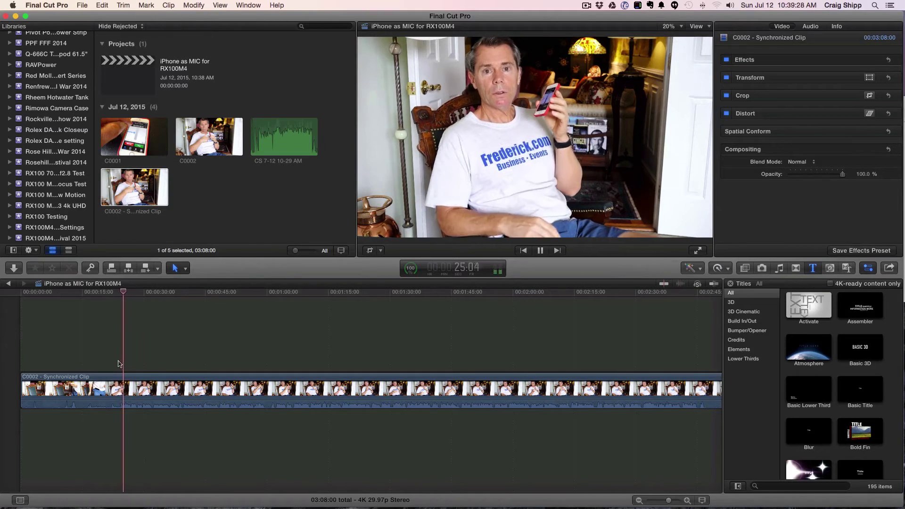
pyautogui.press('space')
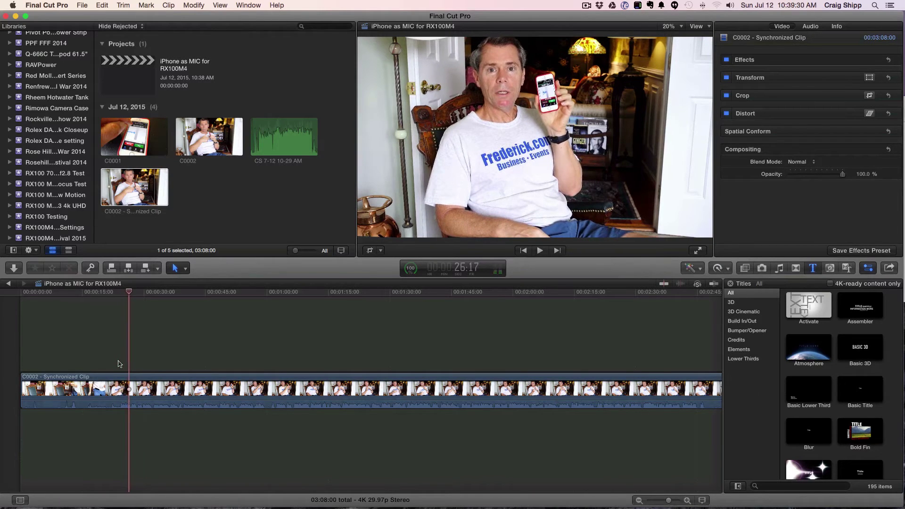
pyautogui.moveTo(22, 389); pyautogui.dragTo(120, 386)
# - Play the closing part of the synchronized clip and trim about 20 seconds off its end, after the speaker finishes
pyautogui.hscroll(5, 221, 335)
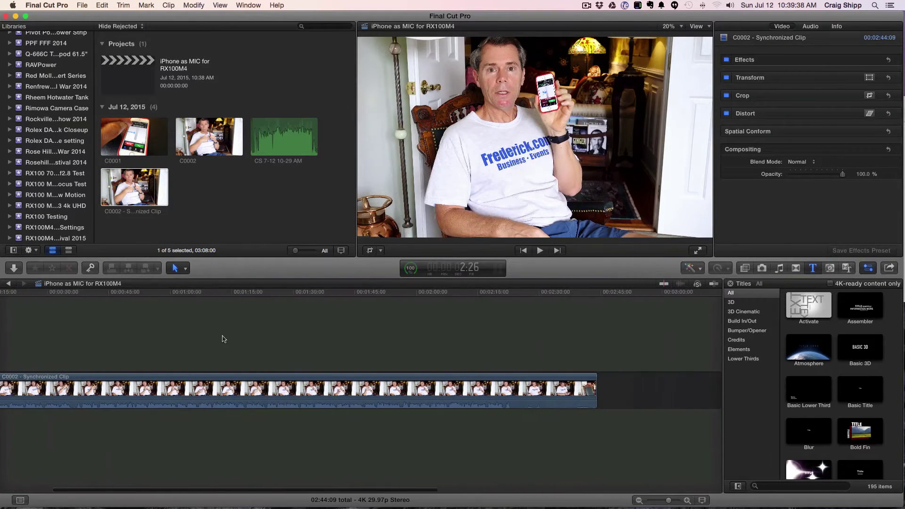
pyautogui.click(485, 367)
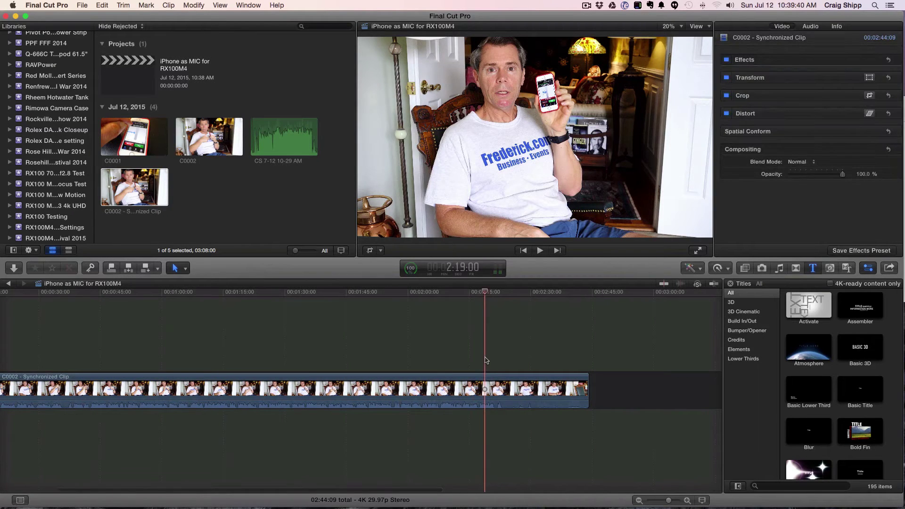
pyautogui.press('space')
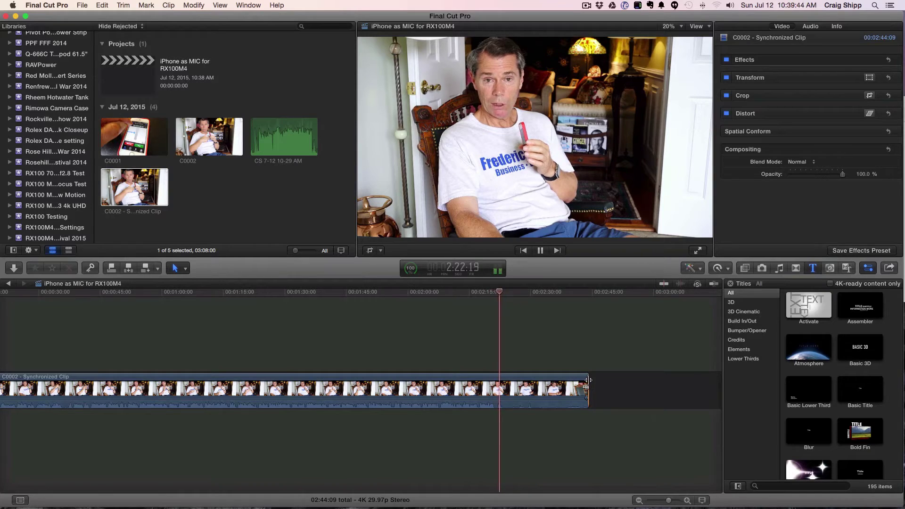
pyautogui.moveTo(587, 380); pyautogui.dragTo(505, 385)
pyautogui.hscroll(-5, 457, 352)
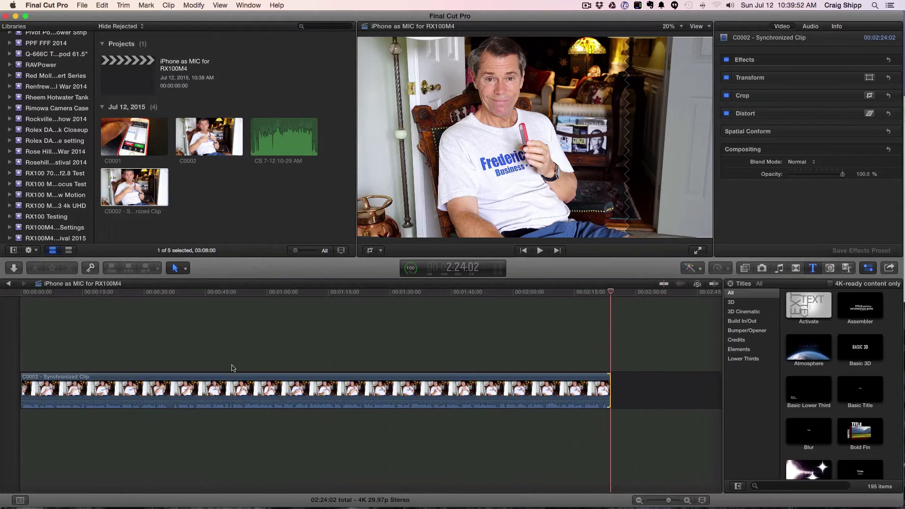
# - Break apart the synchronized clip in the timeline into its separate camera video and iPhone audio clips
pyautogui.click(233, 380)
pyautogui.press('Right')
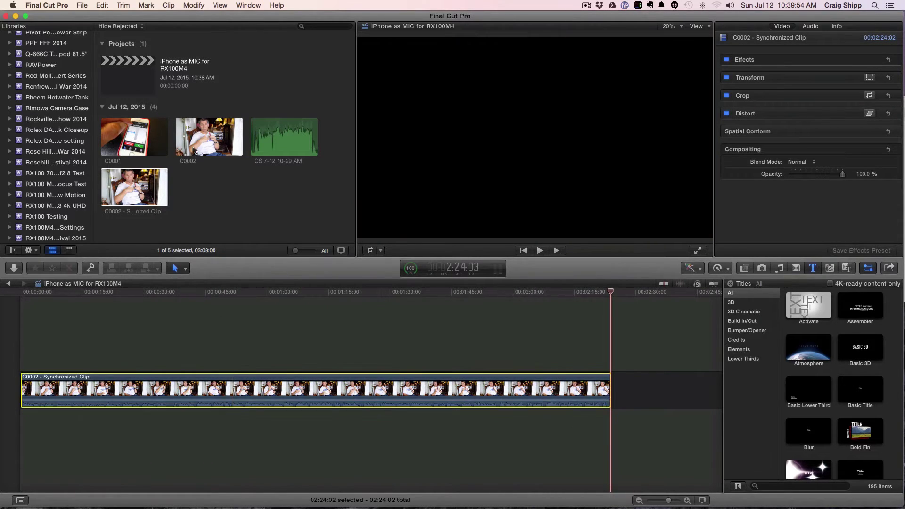
pyautogui.click(169, 6)
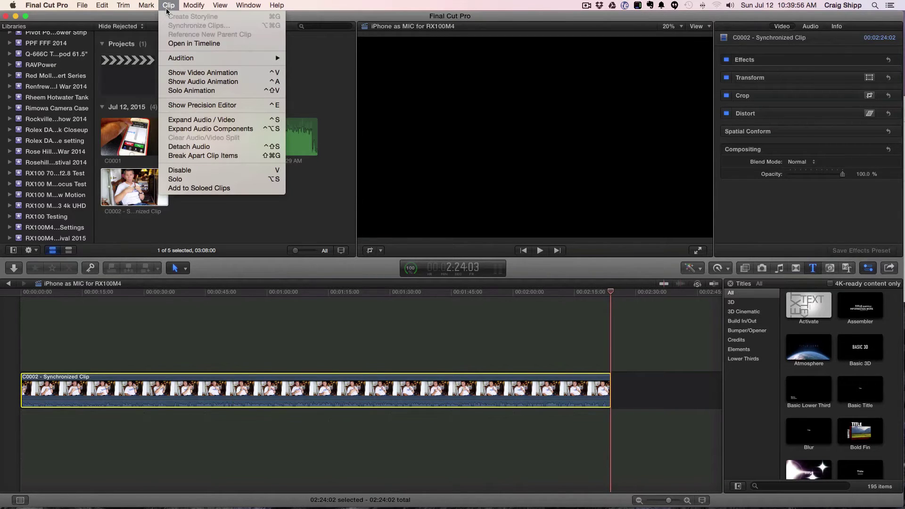
pyautogui.click(196, 158)
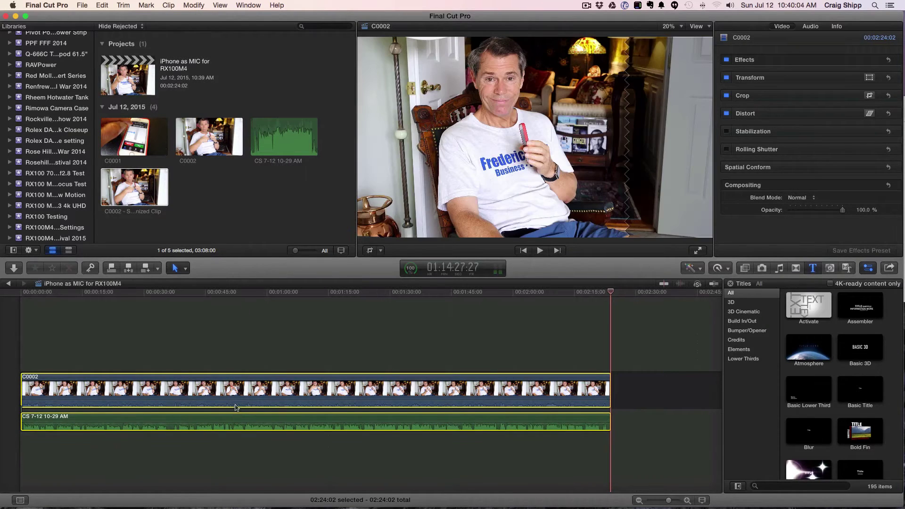
# - Lower the CS 7-12 10-29 AM recording's volume to -∞ dB and play the opening with only the camera audio
pyautogui.click(236, 400)
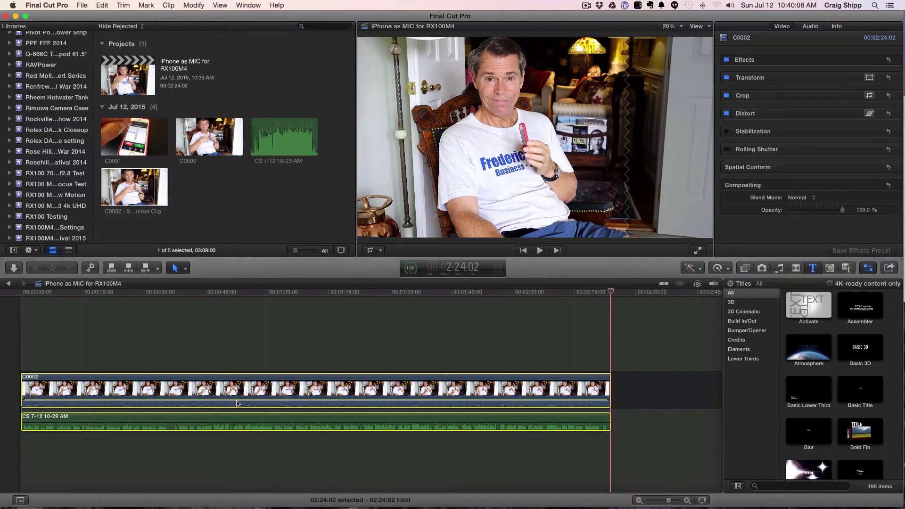
pyautogui.click(135, 418)
pyautogui.moveTo(136, 418); pyautogui.dragTo(134, 439)
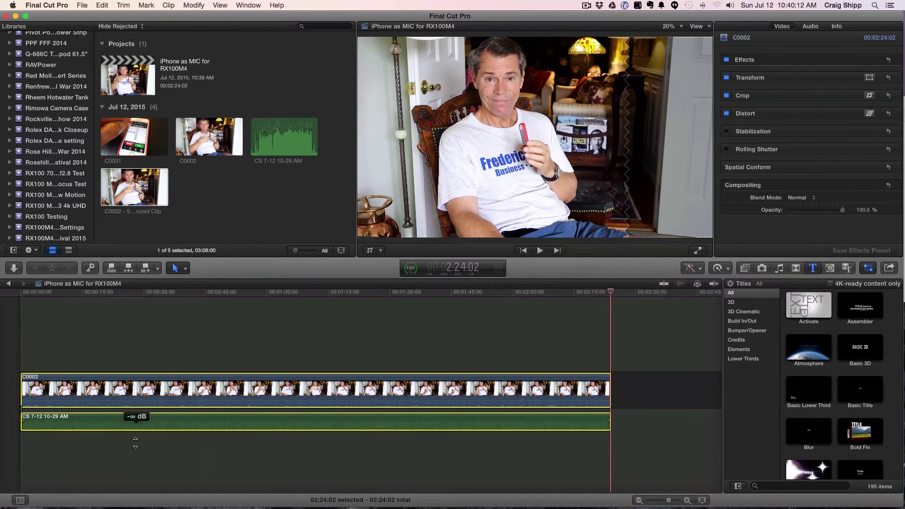
pyautogui.click(65, 359)
pyautogui.press('space')
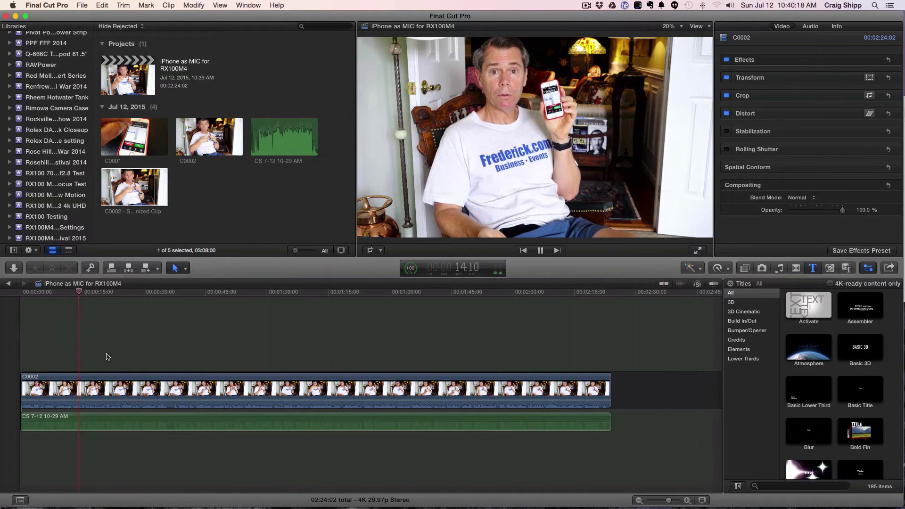
pyautogui.press('space')
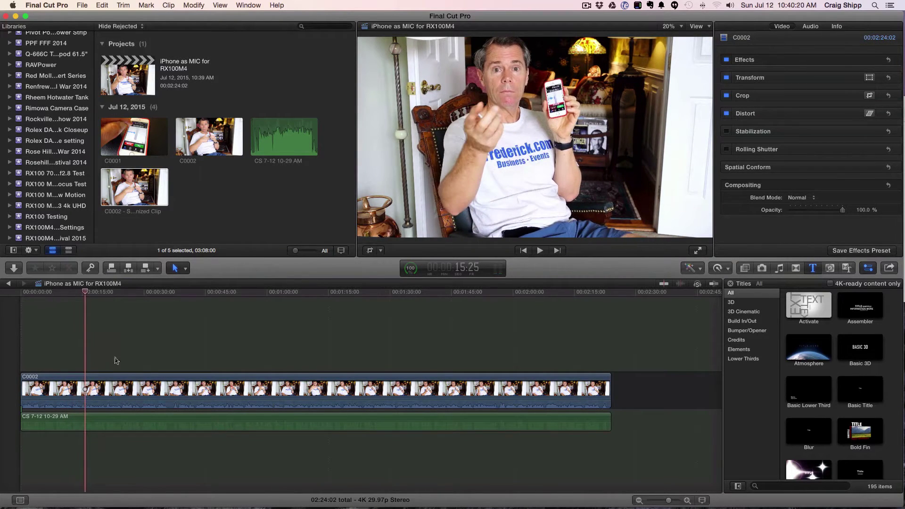
# - Silence the C0002 camera audio, restore the CS 7-12 10-29 AM recording's volume, and play the project with the iPhone audio
pyautogui.moveTo(138, 399); pyautogui.dragTo(145, 423)
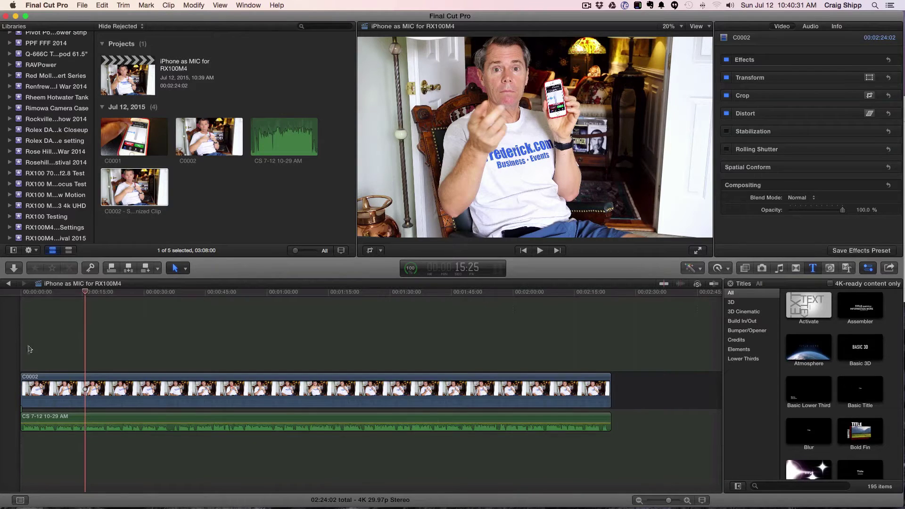
pyautogui.click(29, 349)
pyautogui.press('space')
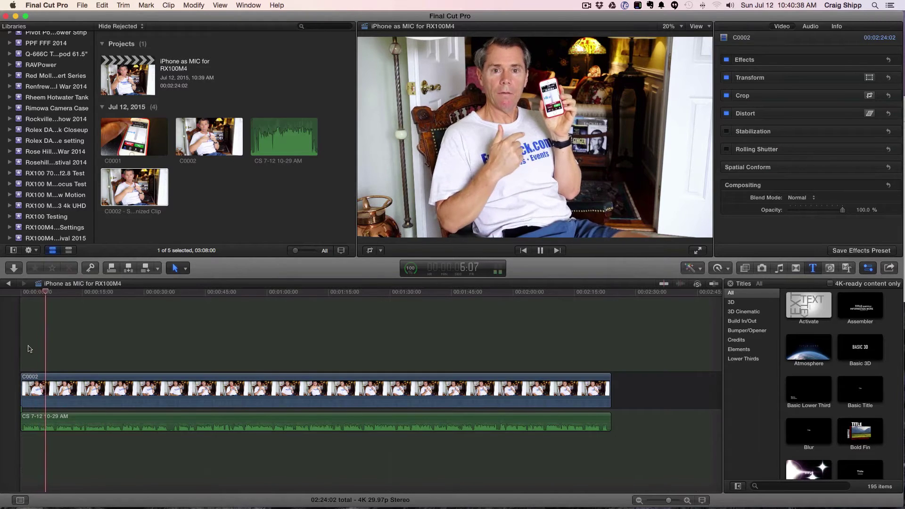
pyautogui.press('space')
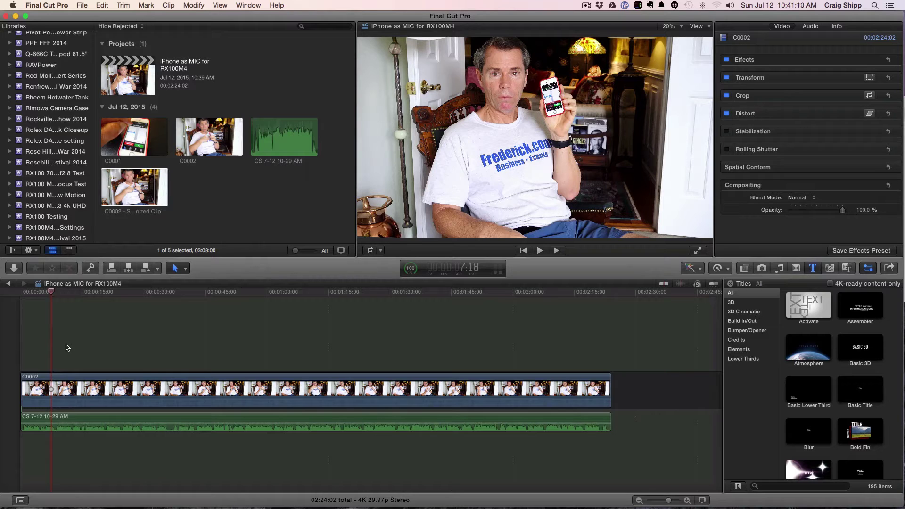
pyautogui.press('space')
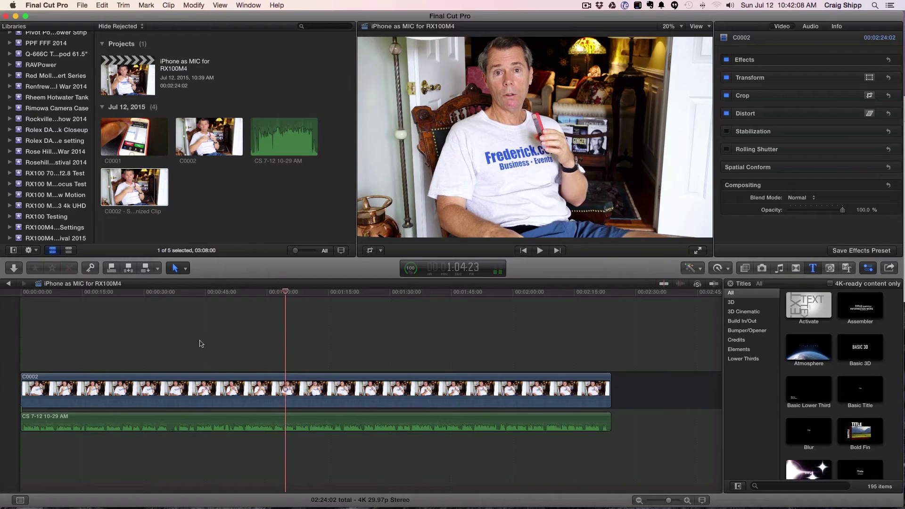
# - Append clip C0001 to the end of the project timeline and silence its audio
pyautogui.click(121, 136)
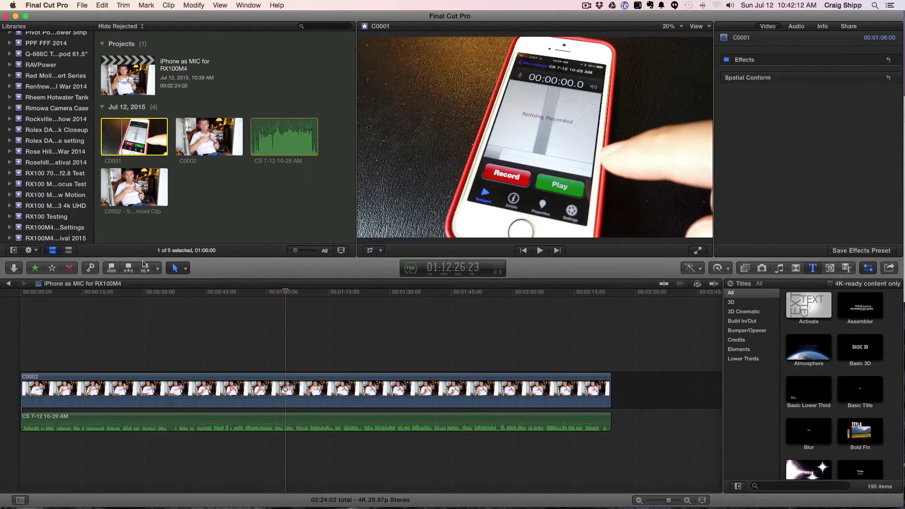
pyautogui.click(144, 270)
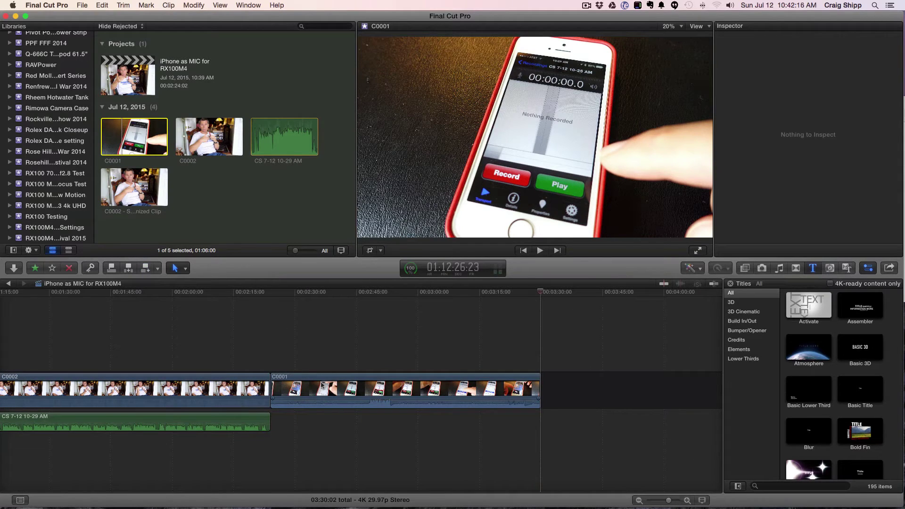
pyautogui.click(310, 355)
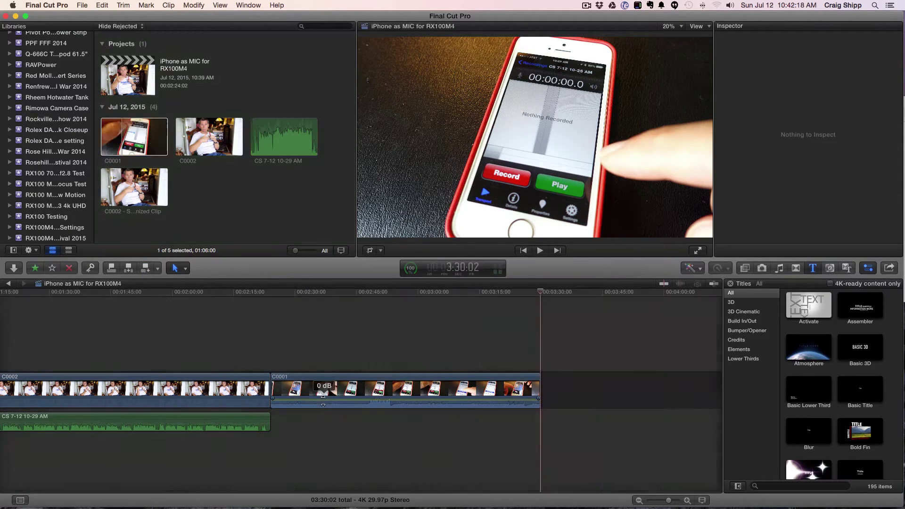
pyautogui.click(311, 349)
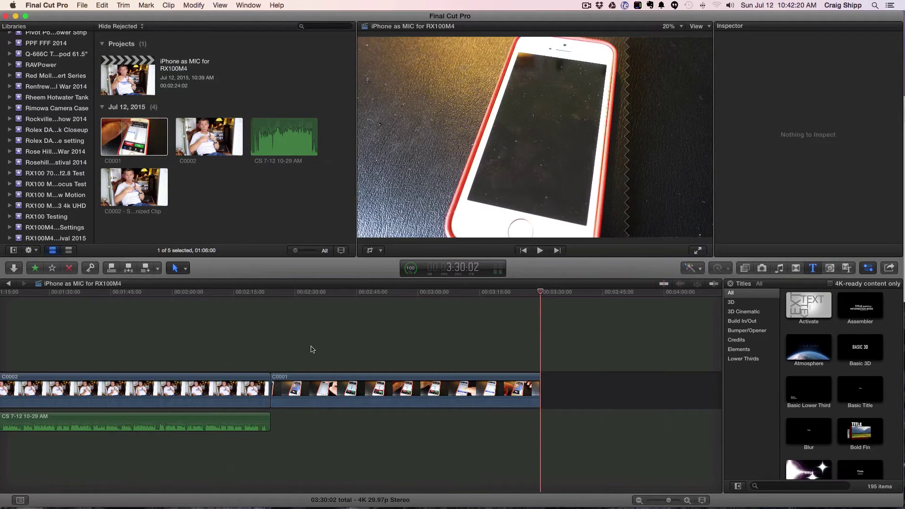
# - Play across the cut from C0002 to C0001 and trim about 6 seconds off the end of the CS 7-12 10-29 AM audio
pyautogui.click(267, 348)
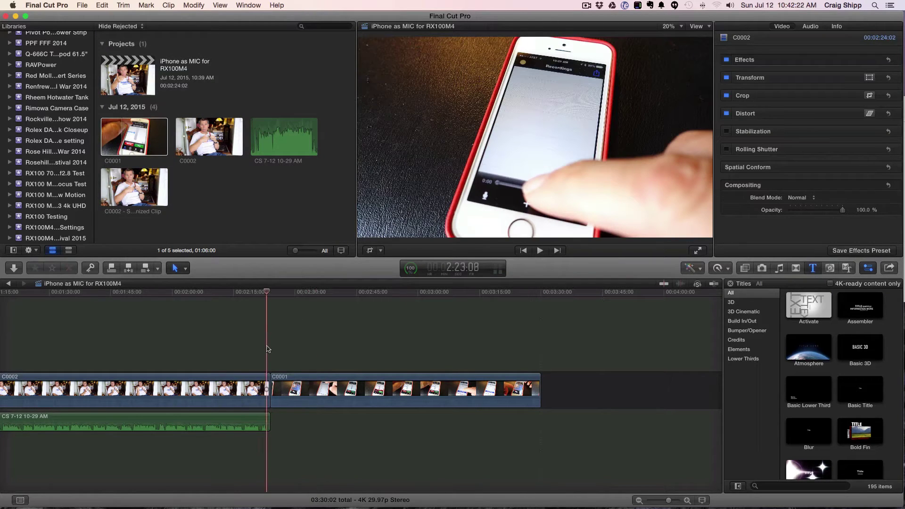
pyautogui.press('space')
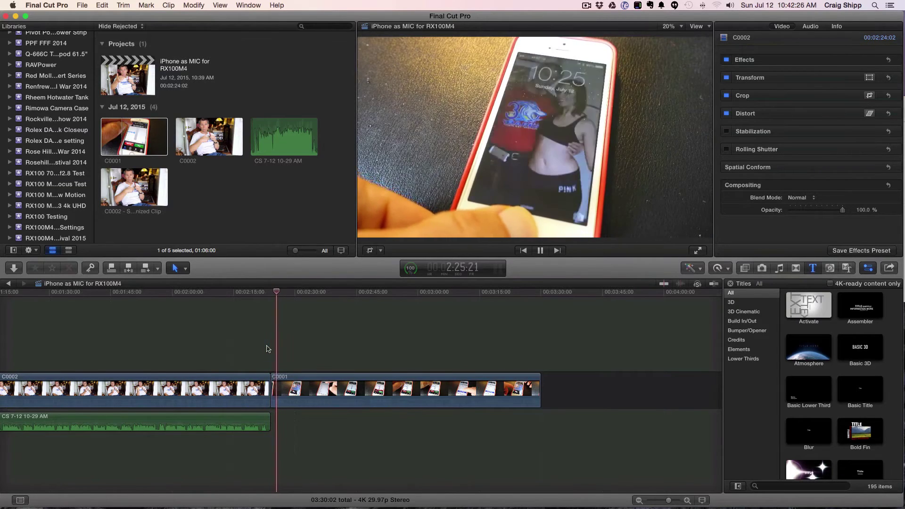
pyautogui.press('space')
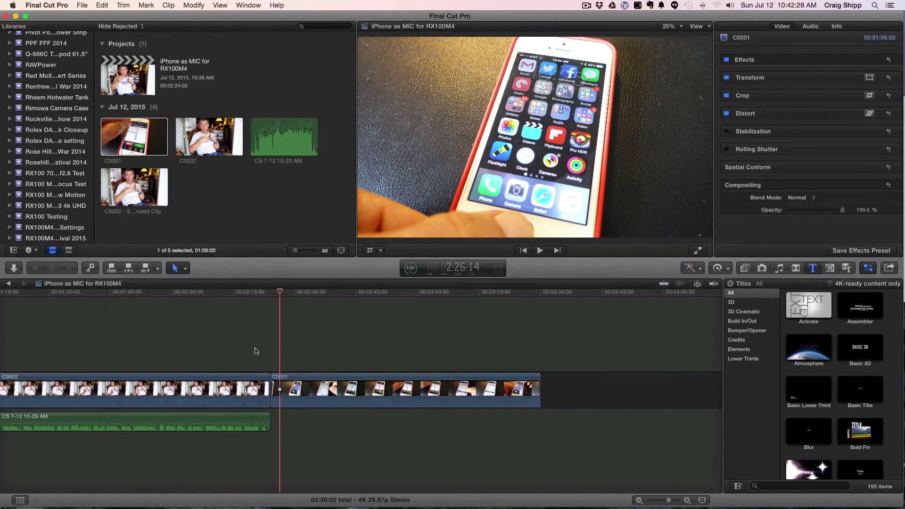
pyautogui.click(230, 355)
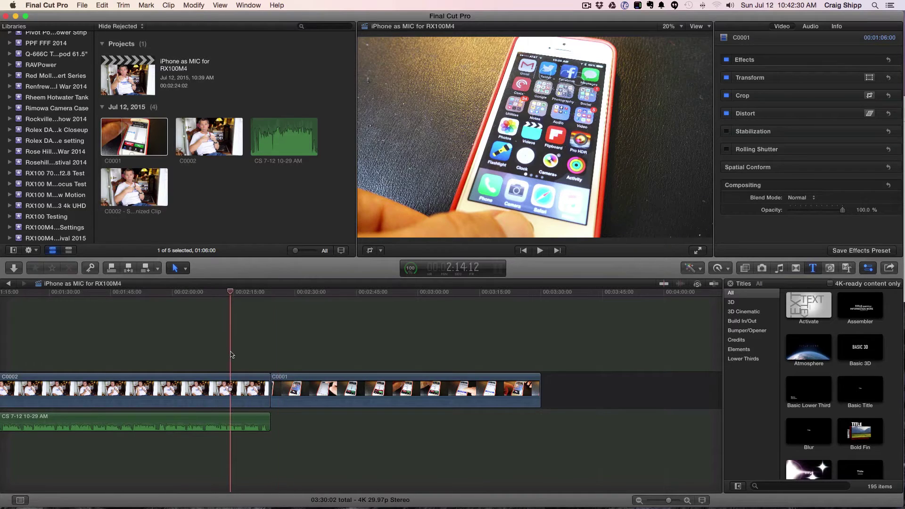
pyautogui.press('space')
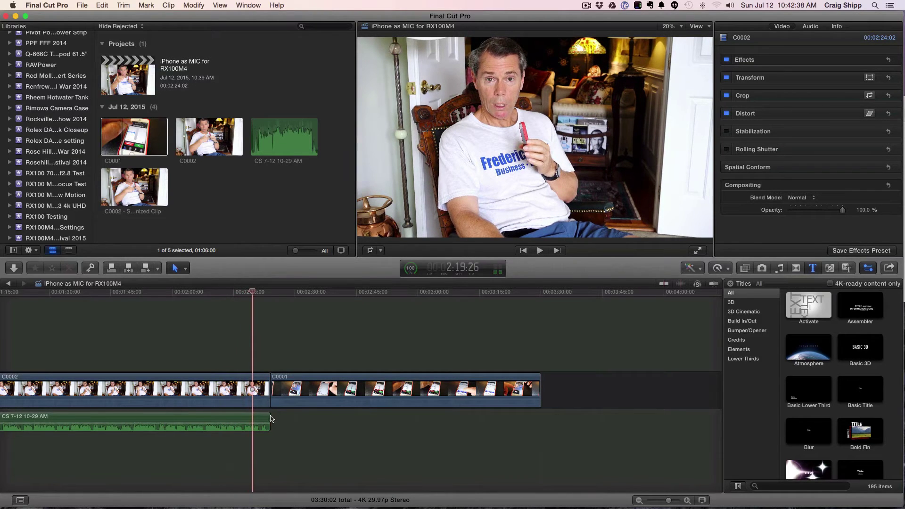
pyautogui.moveTo(271, 417); pyautogui.dragTo(243, 418)
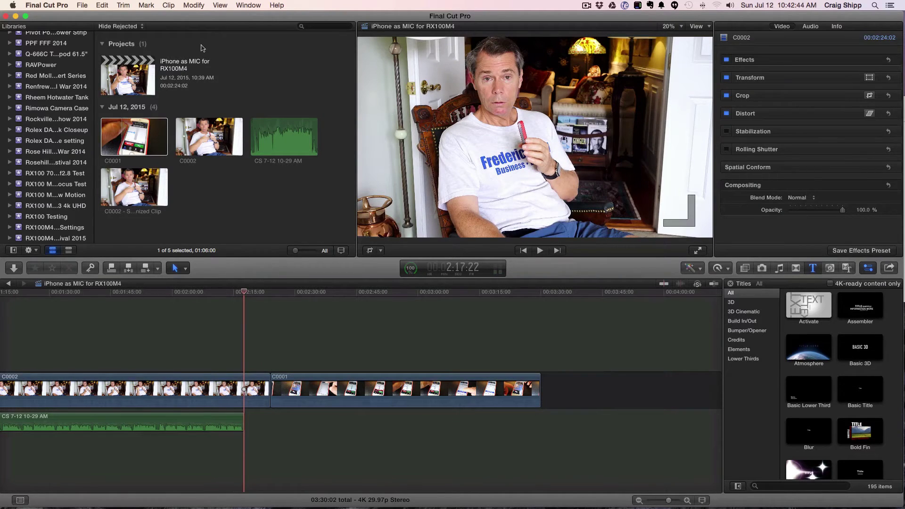
# - Start recording a voiceover at the end of the trimmed iPhone audio, keeping the default voiceover settings
pyautogui.click(247, 6)
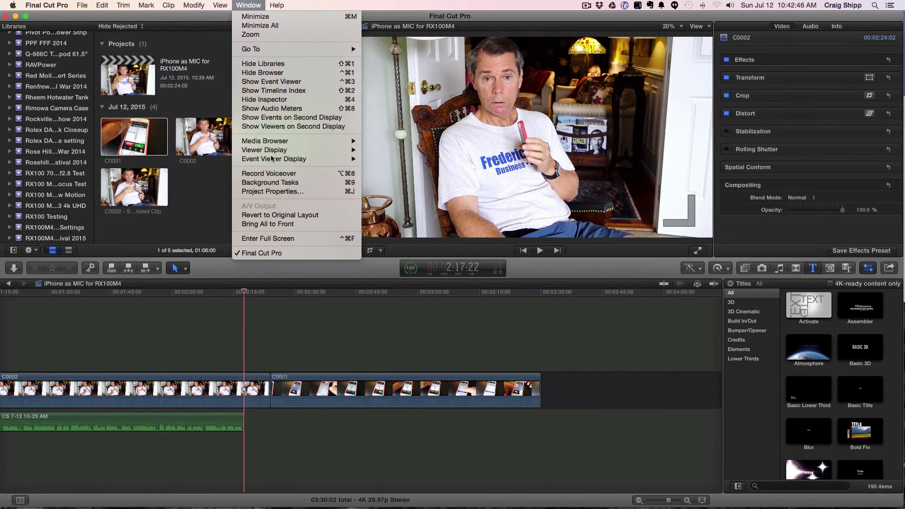
pyautogui.click(274, 175)
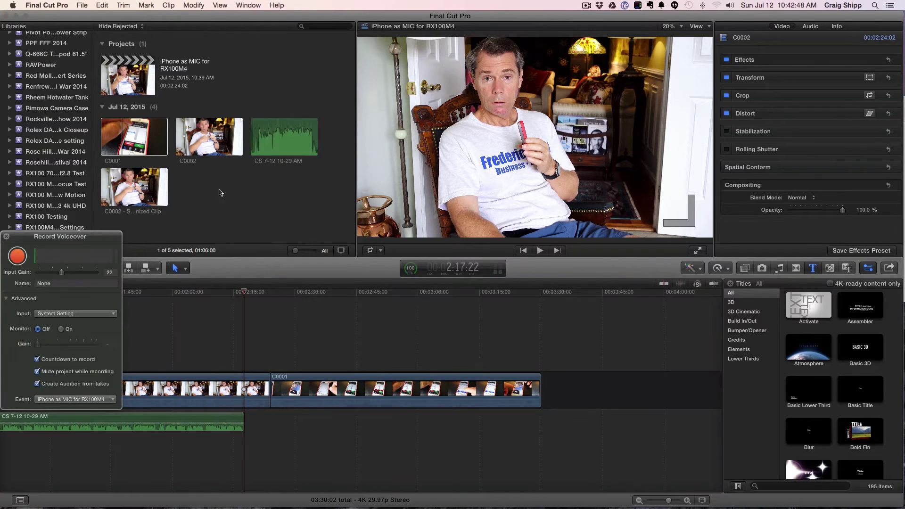
pyautogui.click(16, 256)
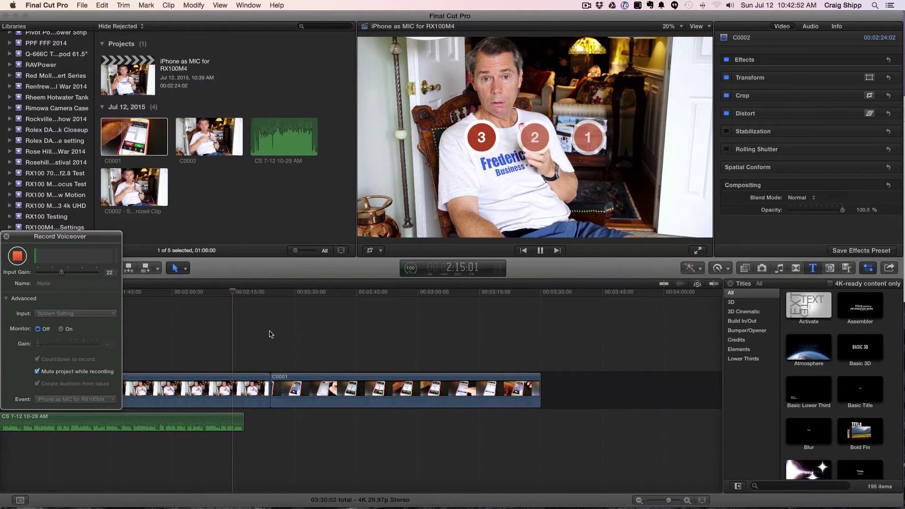